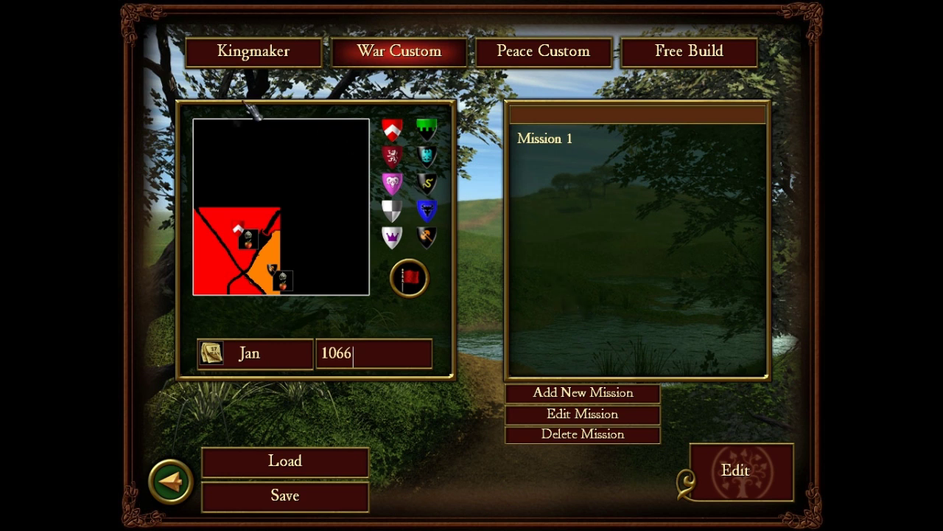
- Open the War Custom map in the editor, showing the red lord's palisade fort
left_click(735, 471)
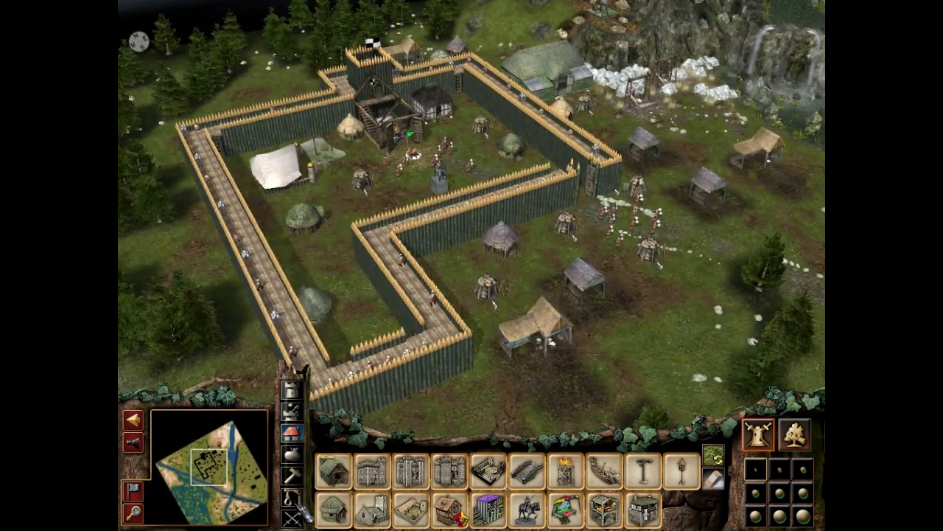
- Show the estate ownership overlay over the red fort and pick the orange player colour
left_click(799, 442)
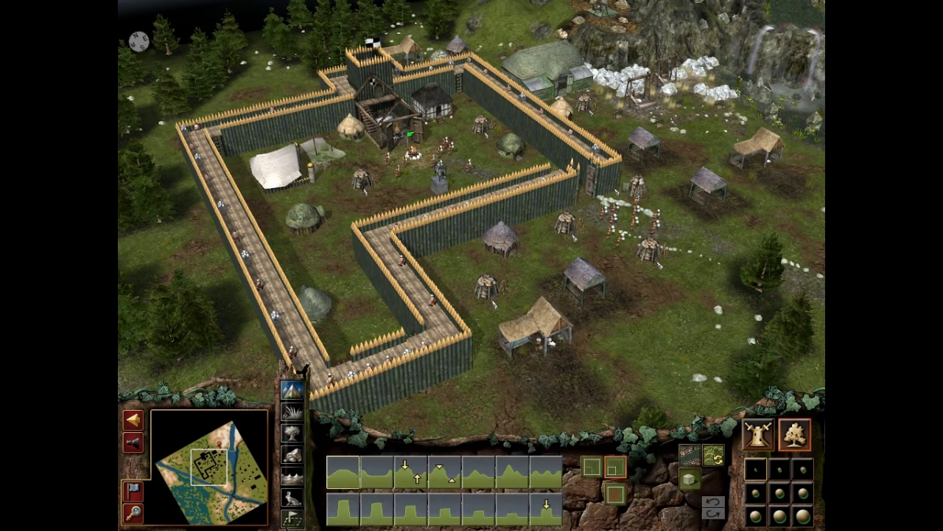
left_click(291, 520)
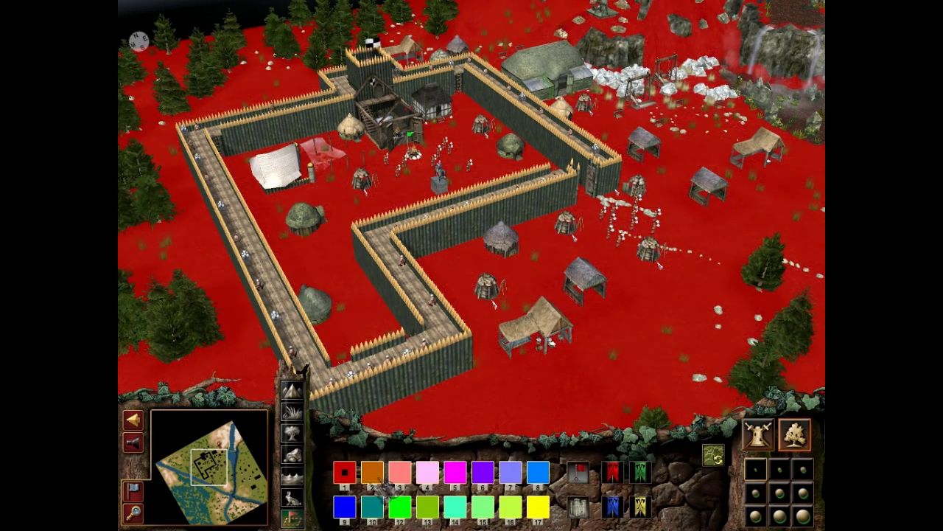
left_click(382, 476)
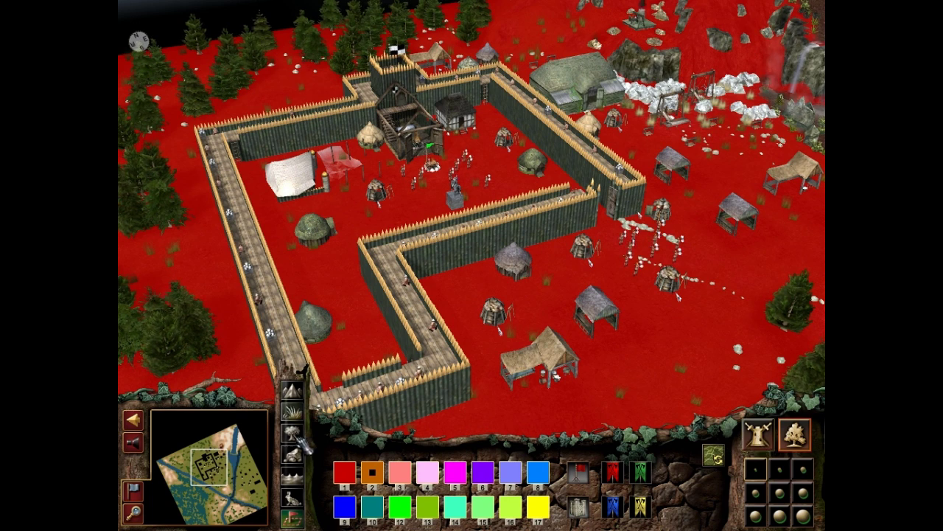
left_click(293, 518)
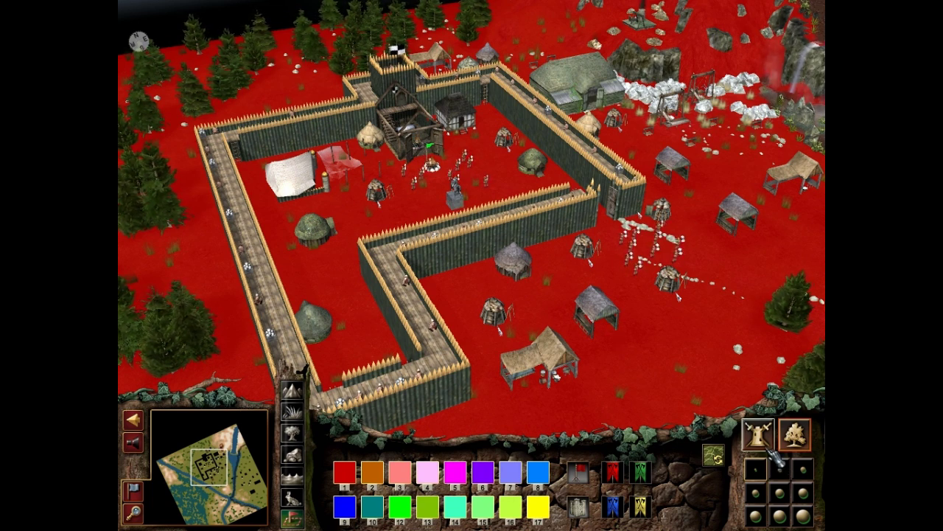
- Jump the view to the orange lord's keep across the river
left_click(580, 510)
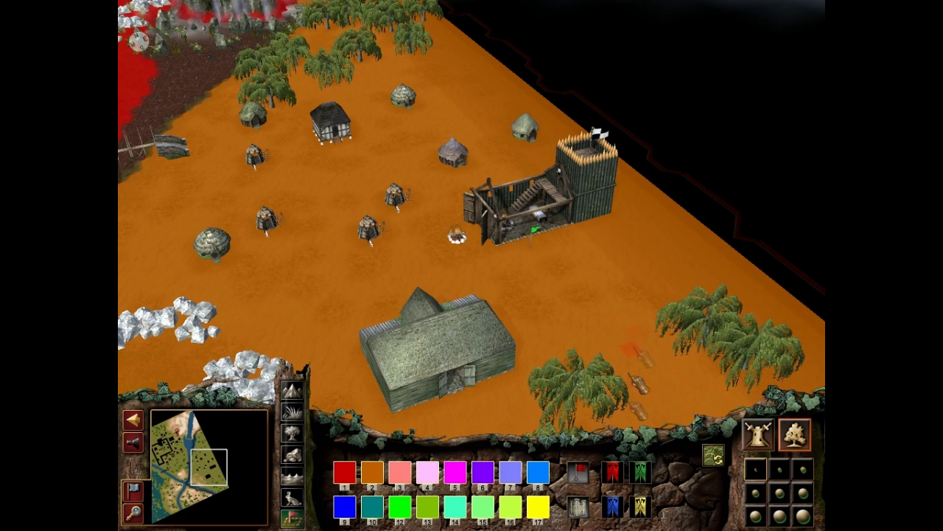
mouse_move(122, 323)
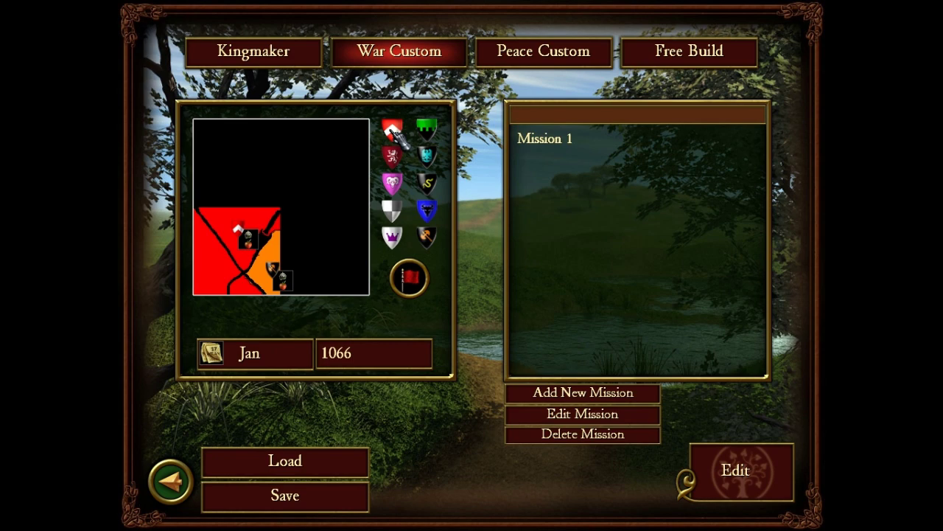
- Confirm the village type for both villages on the War Custom minimap
left_click(242, 232)
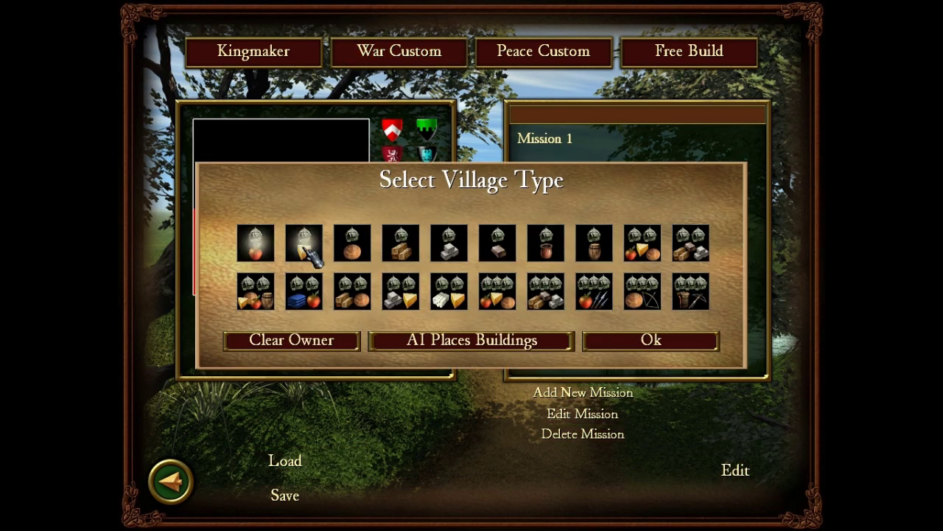
left_click(649, 341)
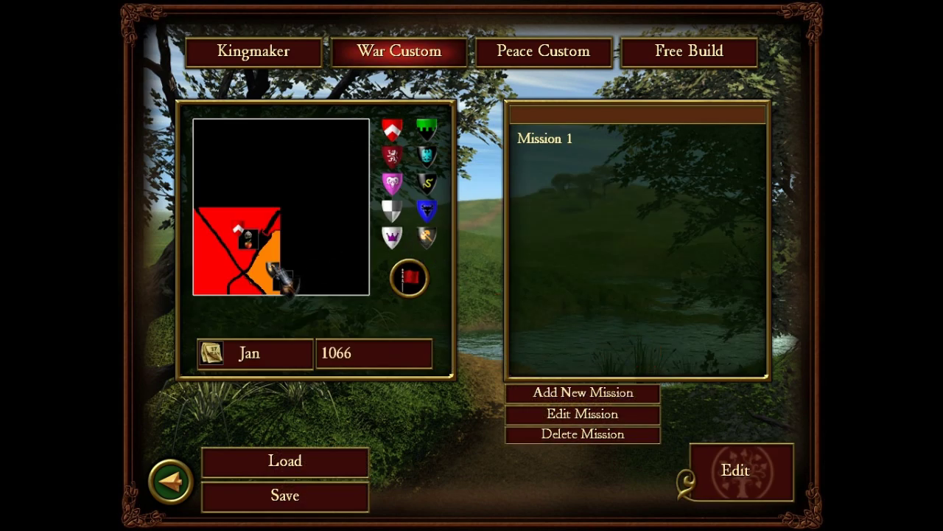
left_click(277, 271)
left_click(651, 346)
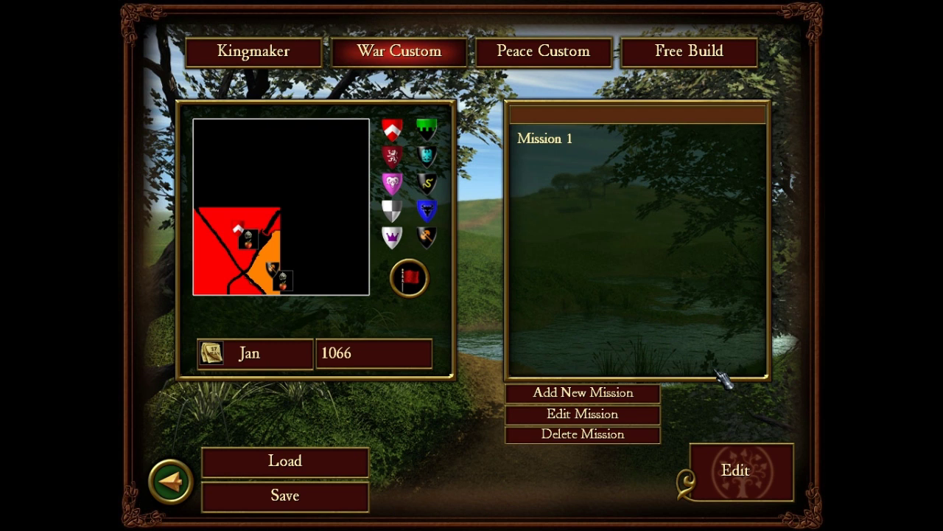
- Reopen the editor with the ownership overlay shown and red flag markers selected
left_click(739, 471)
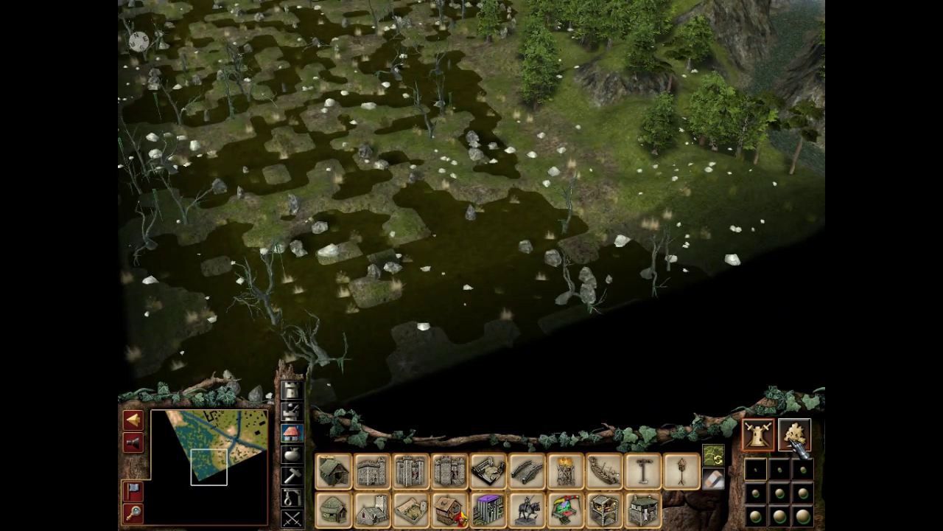
left_click(796, 436)
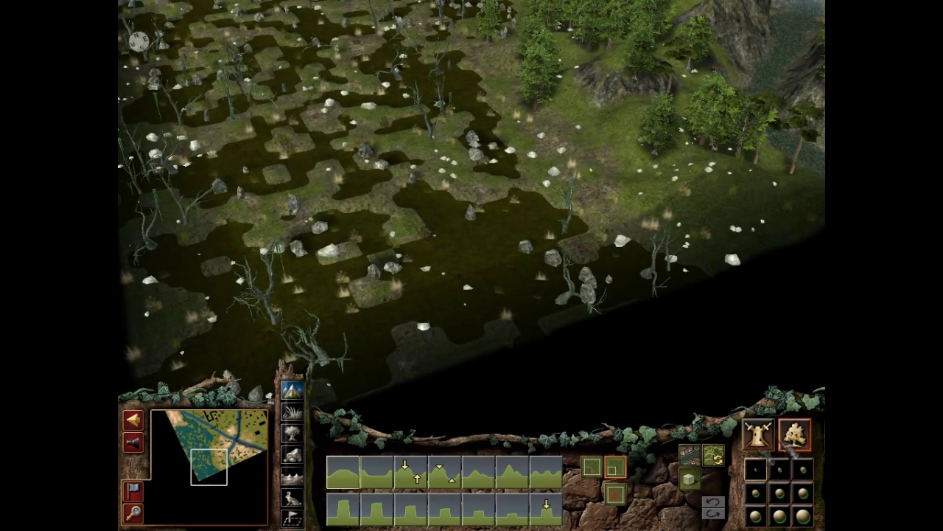
left_click(292, 517)
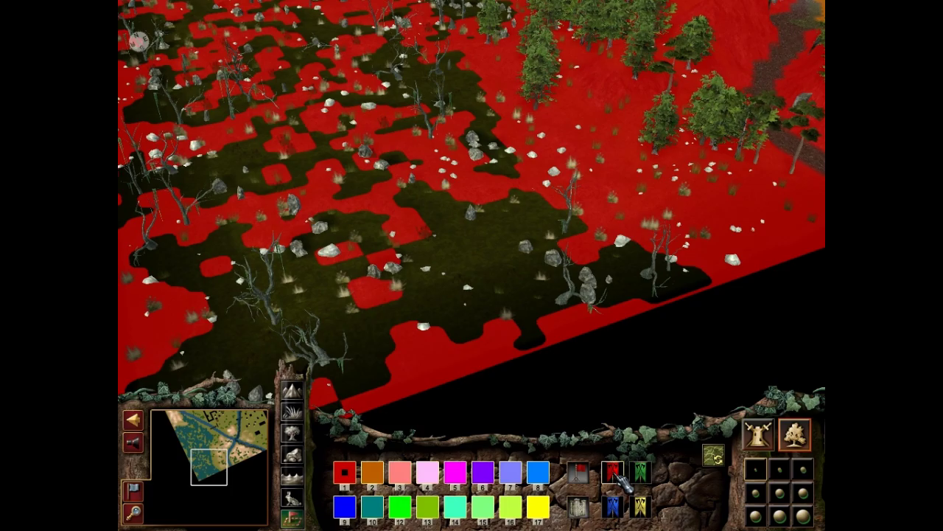
left_click(614, 476)
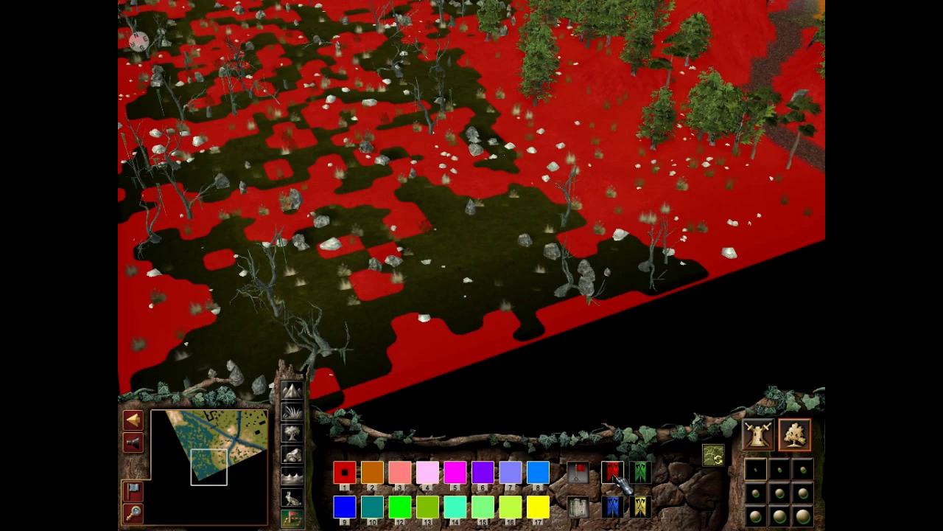
left_click(616, 475)
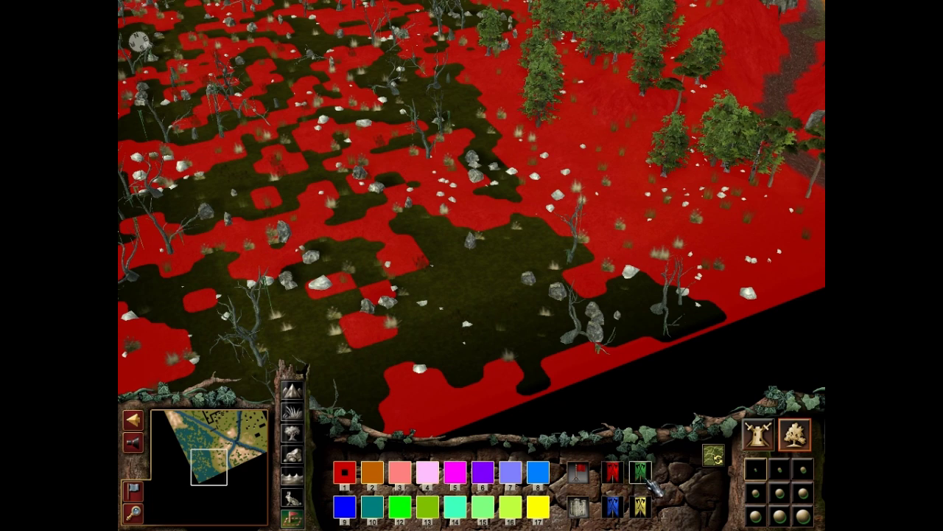
- Place red flags on the dark swamp patch and nudge flag 3 to the right
left_click(612, 473)
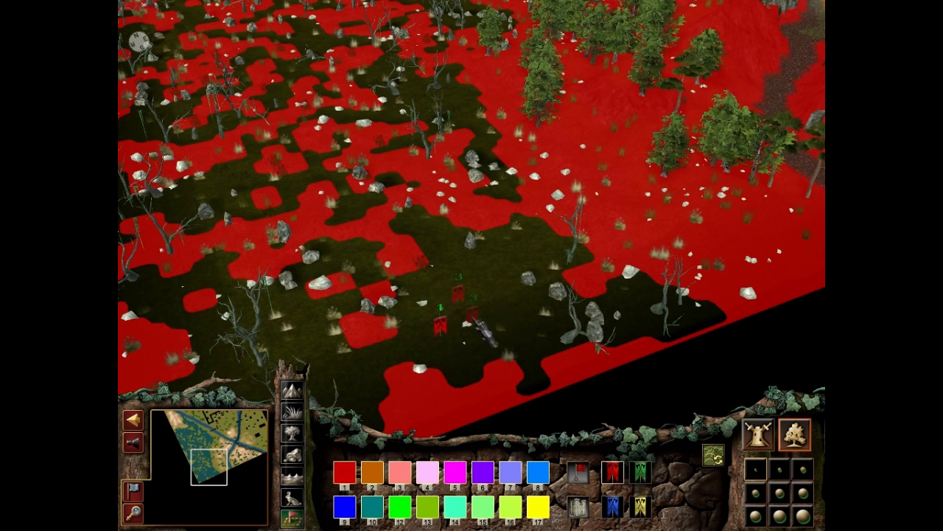
left_click(472, 330)
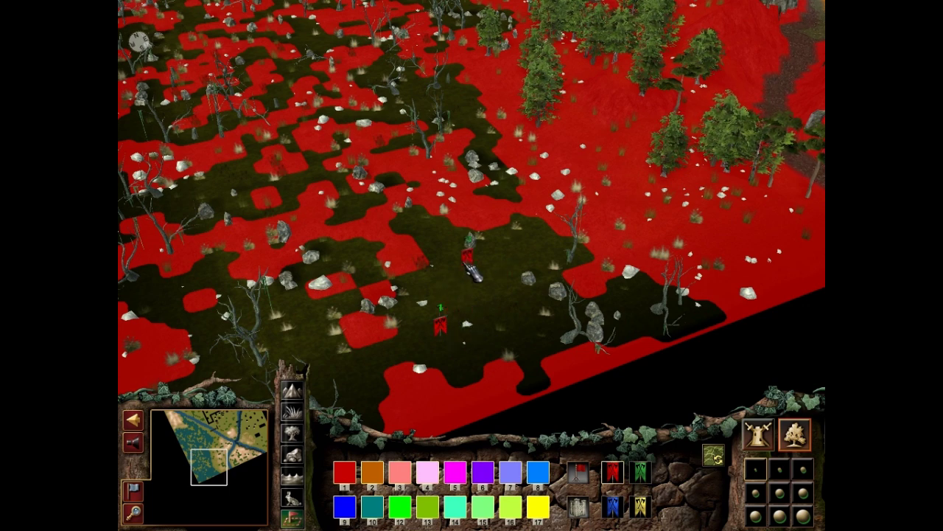
left_click(487, 329)
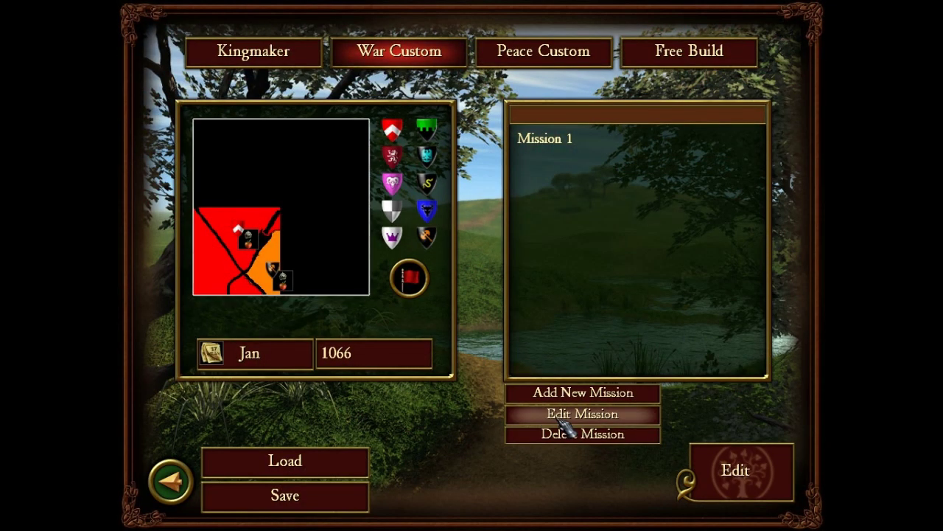
- Add a new Mission 1 event and make its action an Invasion
left_click(579, 415)
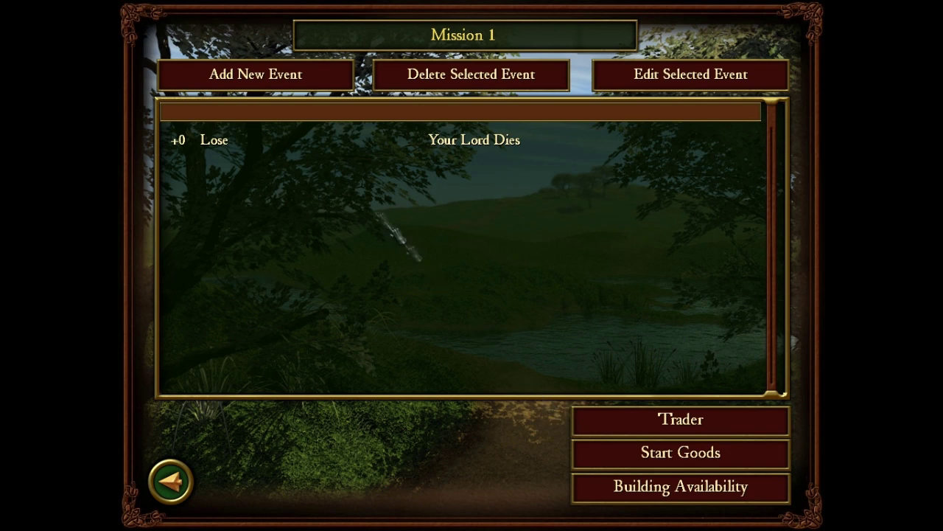
left_click(284, 81)
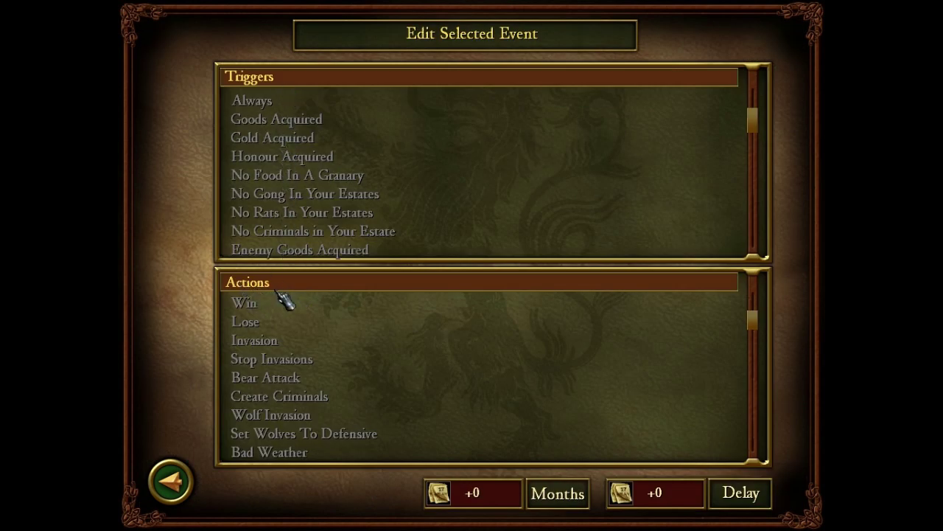
left_click(260, 344)
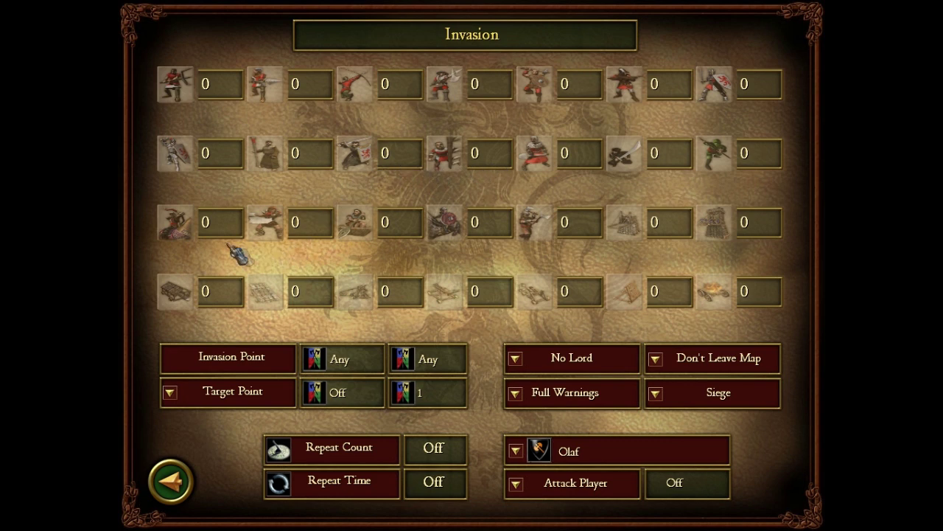
- Set the second third-row troop count to 30 and add troops of the sixth third-row unit
left_click(286, 230)
right_click(288, 232)
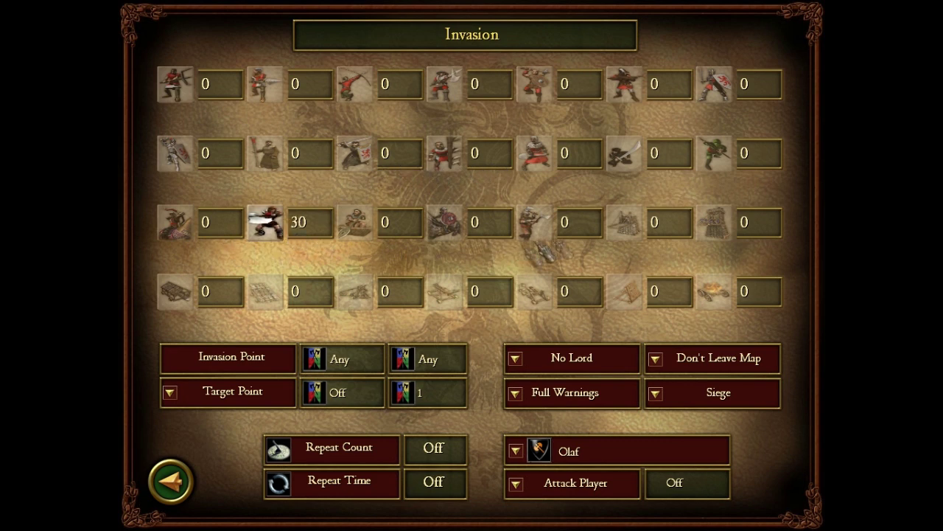
left_click(573, 237)
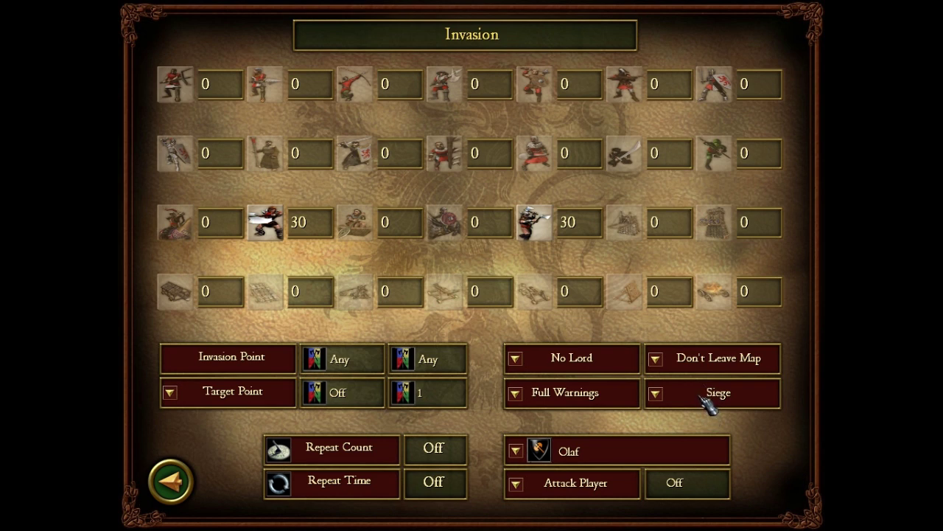
- Start the invasion at red flag 1 and set red flag 2 as its target point
left_click(704, 398)
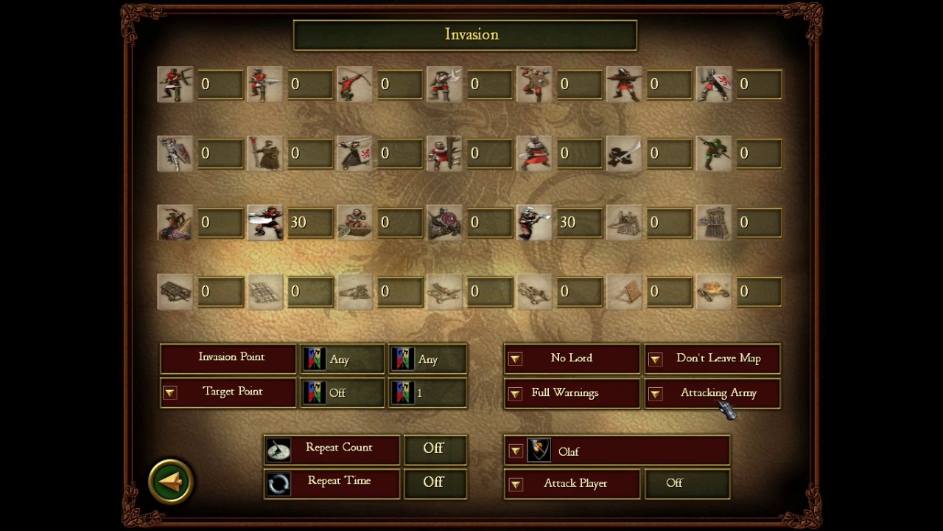
left_click(361, 369)
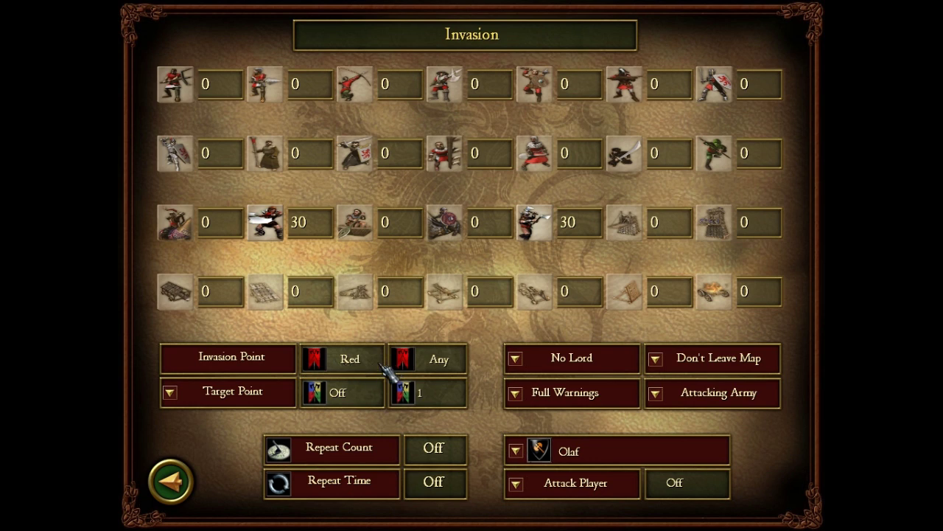
left_click(422, 358)
left_click(350, 398)
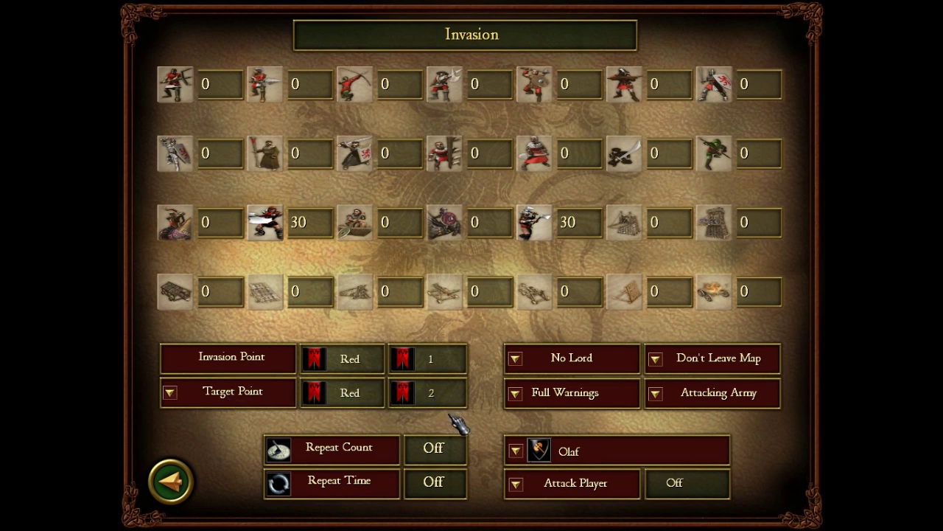
left_click(213, 404)
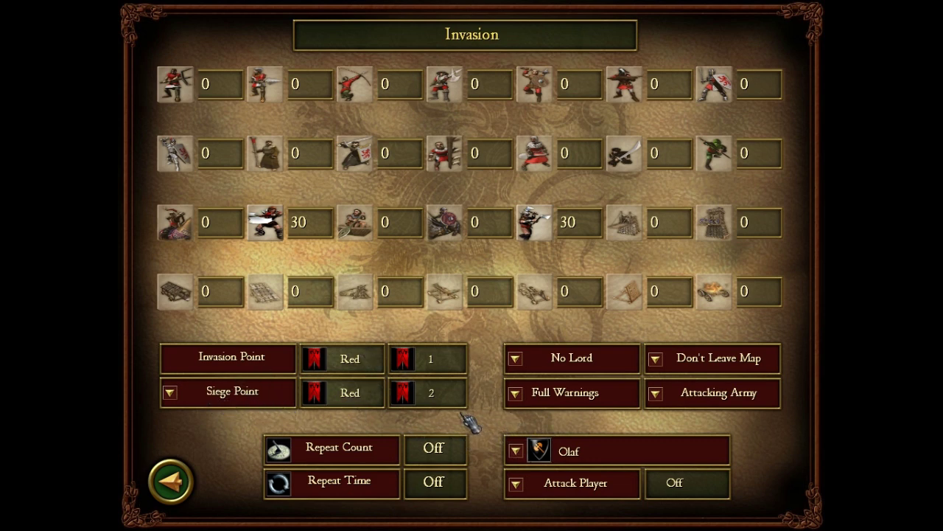
left_click(264, 395)
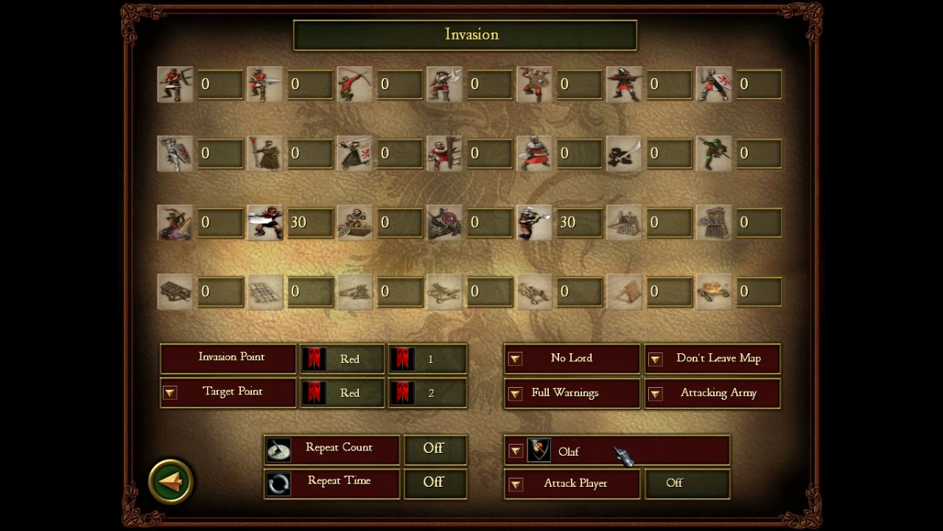
- Cycle the invading army's lord back to Olaf
left_click(549, 455)
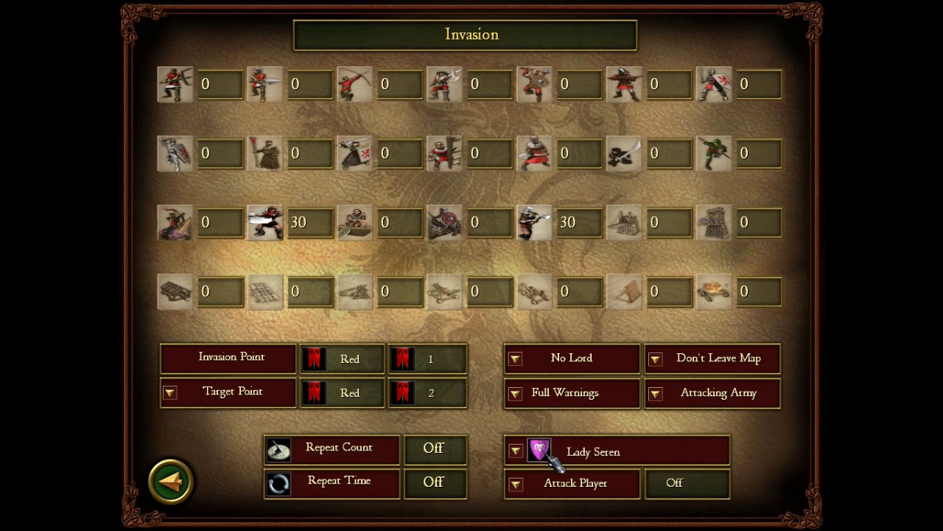
left_click(549, 455)
left_click(549, 455)
left_click(551, 449)
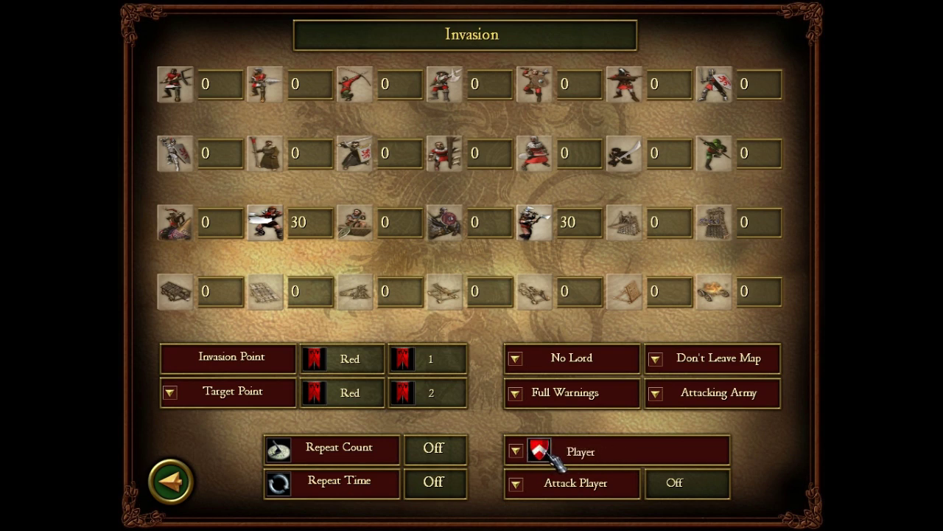
left_click(613, 457)
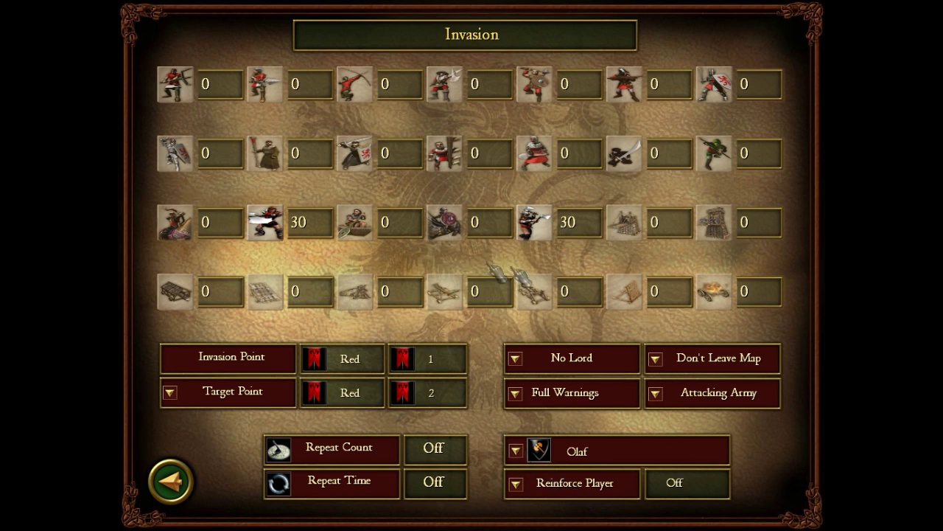
- Set the invasion to attack the player instead of reinforcing them
left_click(696, 490)
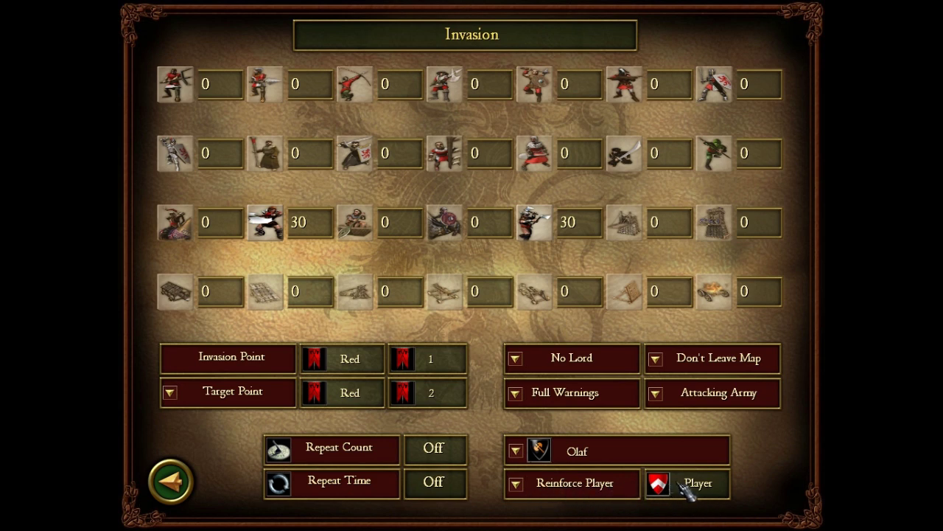
left_click(719, 487)
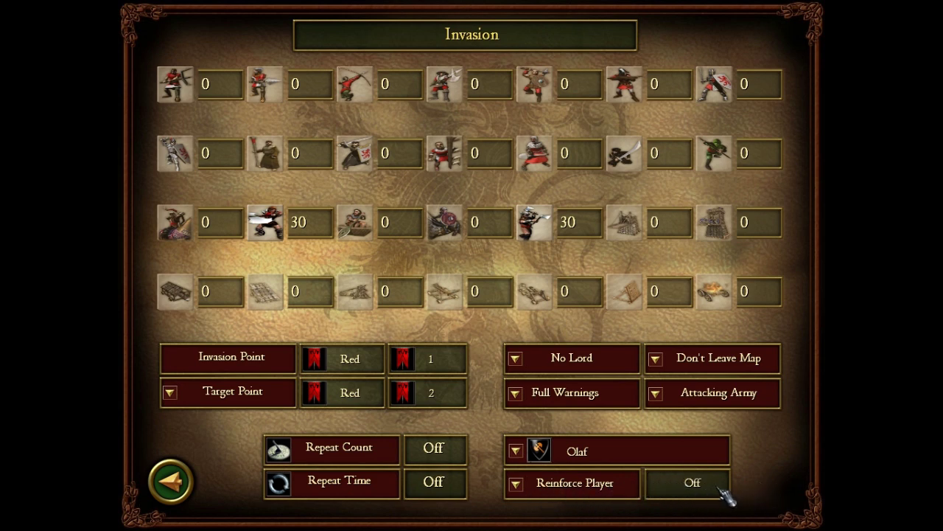
left_click(667, 491)
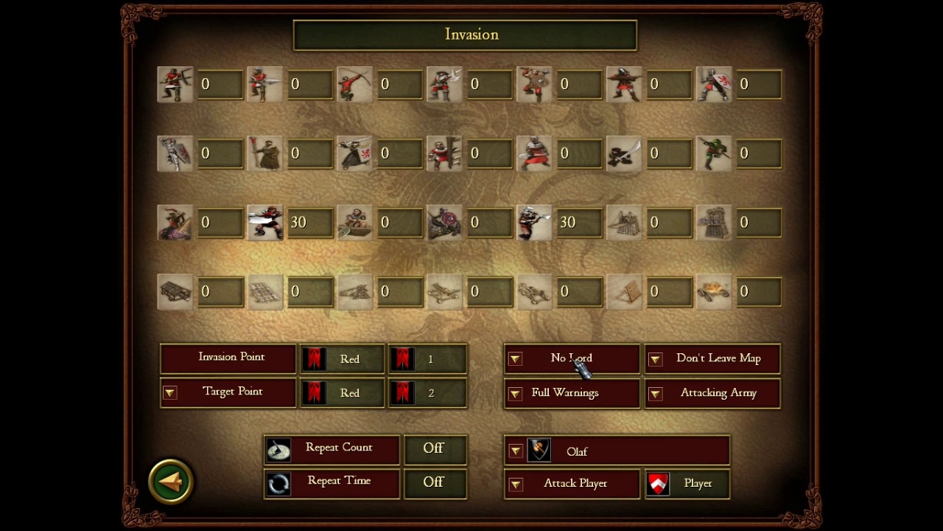
left_click(592, 399)
left_click(596, 405)
left_click(596, 405)
left_click(705, 366)
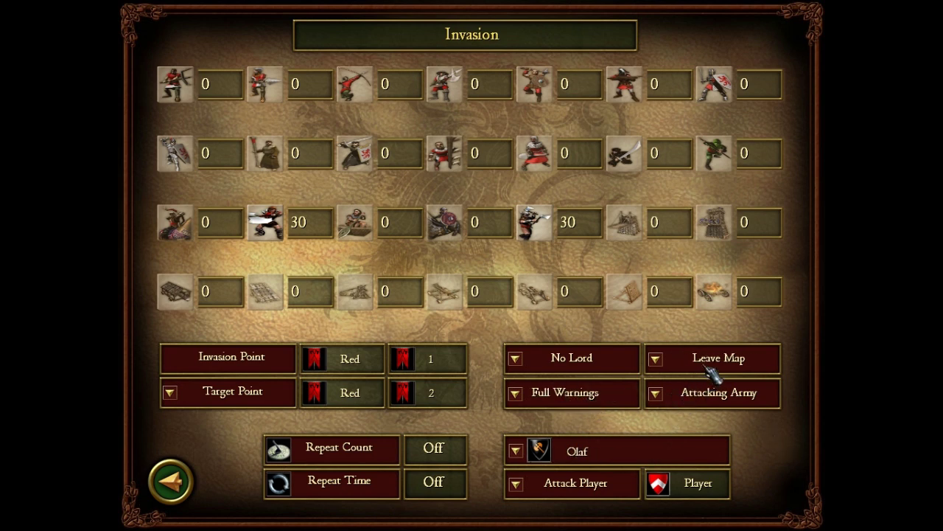
left_click(712, 374)
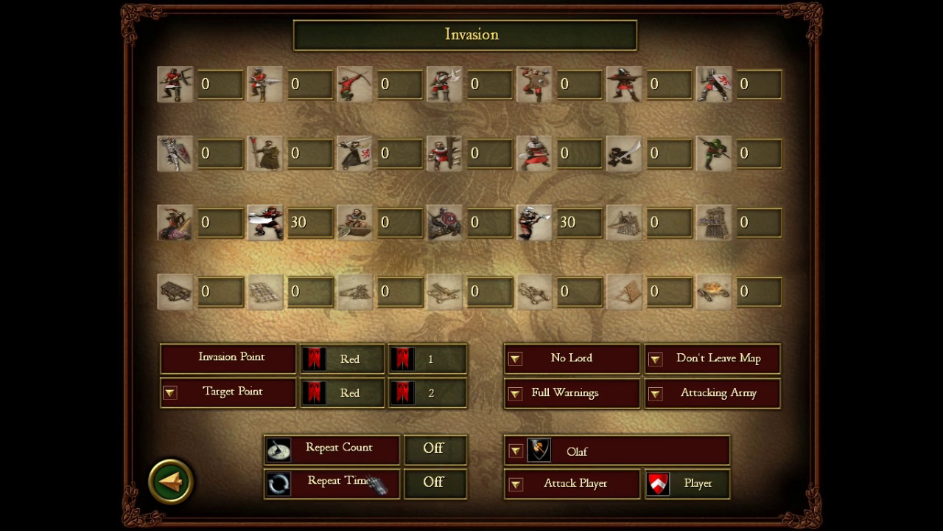
left_click(454, 493)
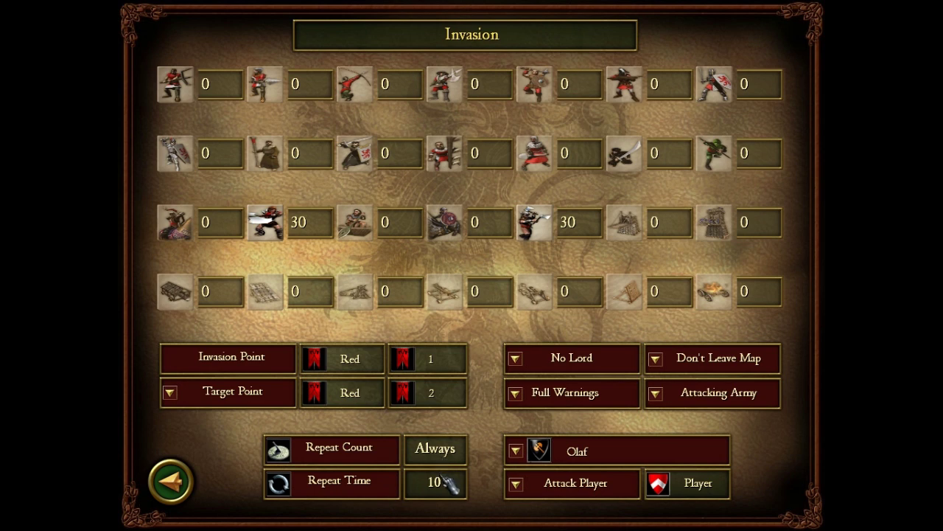
left_click(447, 494)
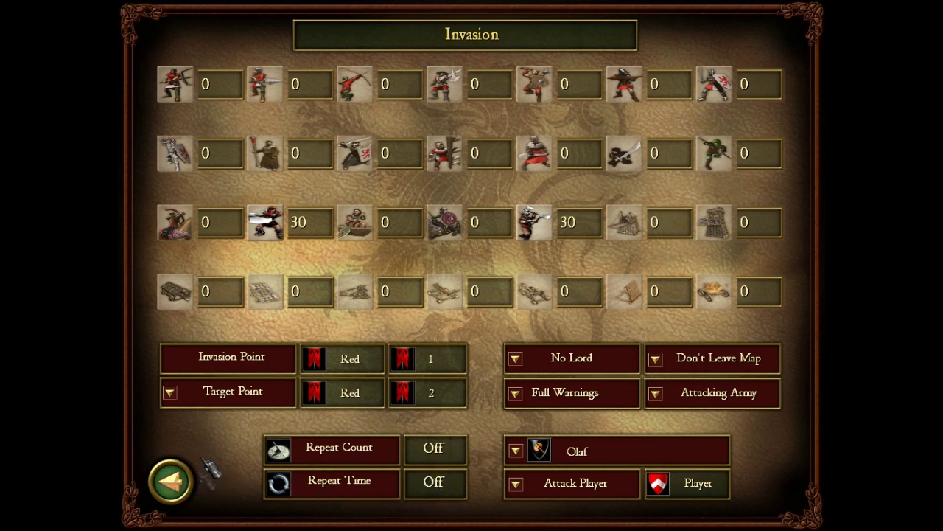
- Leave the Invasion 60 event's Months delay at +0 and return to Mission 1's event list
left_click(177, 483)
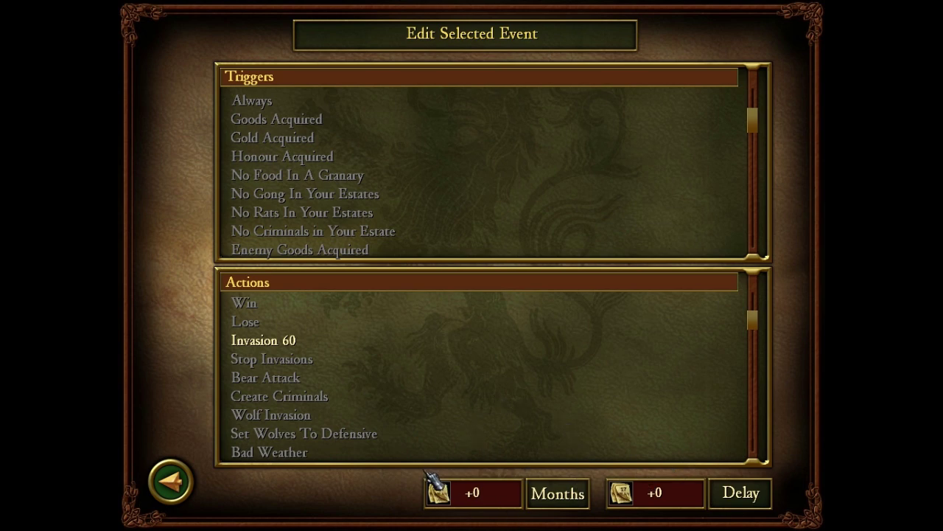
left_click(489, 494)
left_click(489, 492)
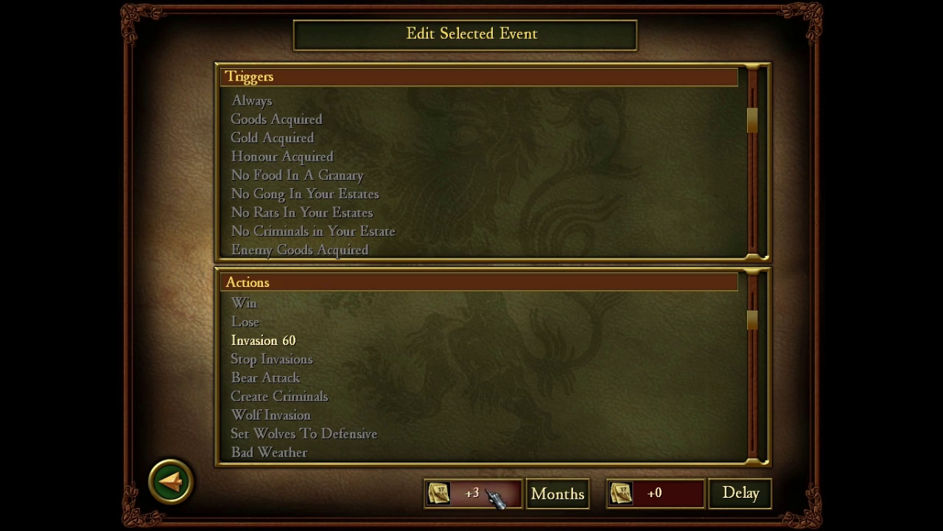
left_click(489, 492)
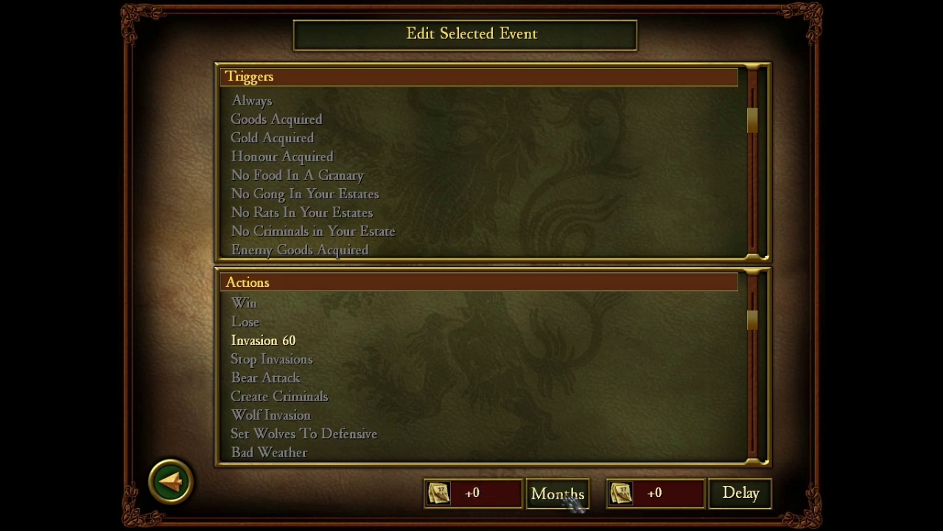
left_click(486, 501)
left_click(487, 500)
left_click(488, 505)
left_click(488, 505)
right_click(488, 504)
right_click(493, 507)
left_click_drag(486, 495, 502, 493)
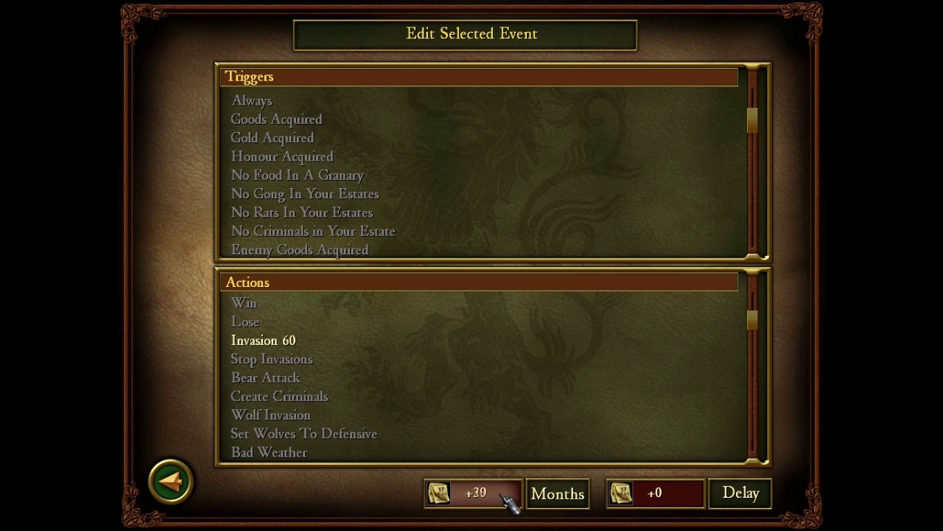
right_click_drag(508, 502, 507, 501)
left_click(196, 476)
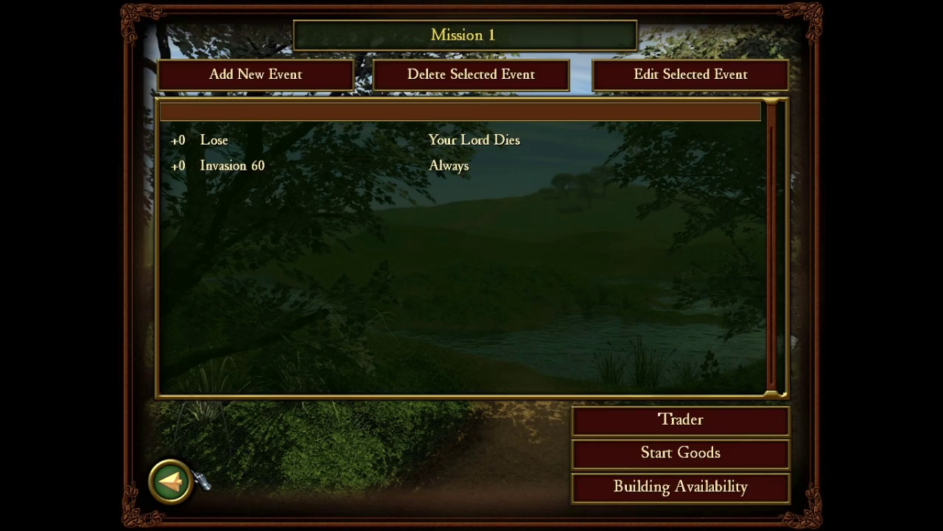
- Save the Forge in the river custom map
left_click(196, 476)
left_click(311, 499)
left_click(348, 500)
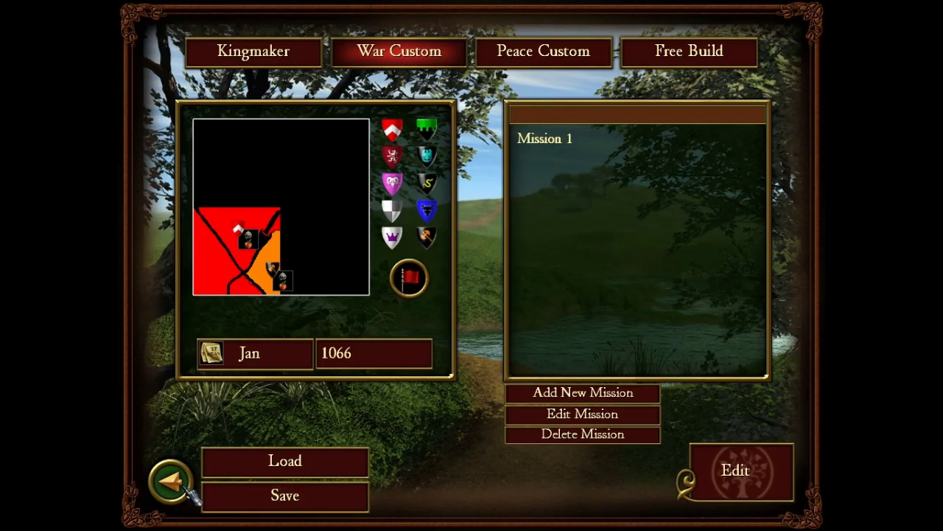
- Launch Forge in the river as a War custom game
left_click(186, 488)
left_click(269, 131)
left_click(549, 242)
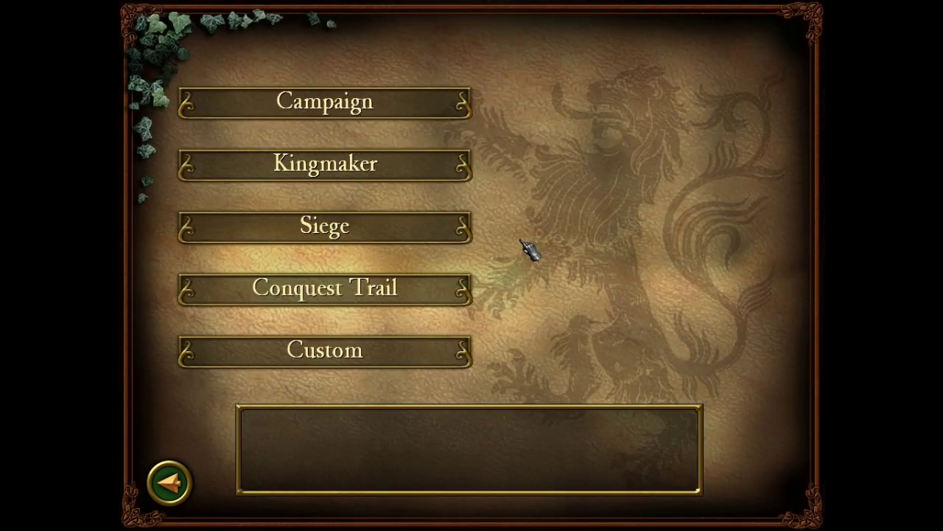
left_click(359, 351)
left_click(364, 279)
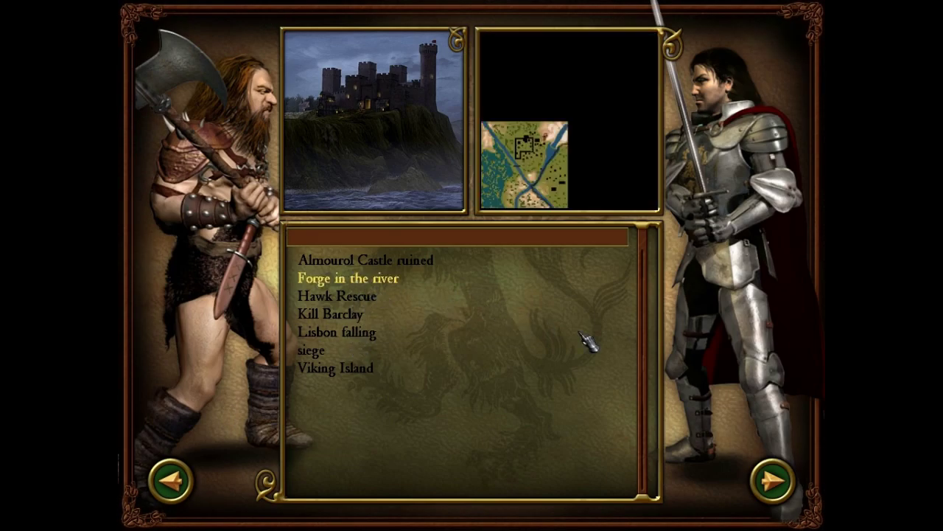
left_click(782, 499)
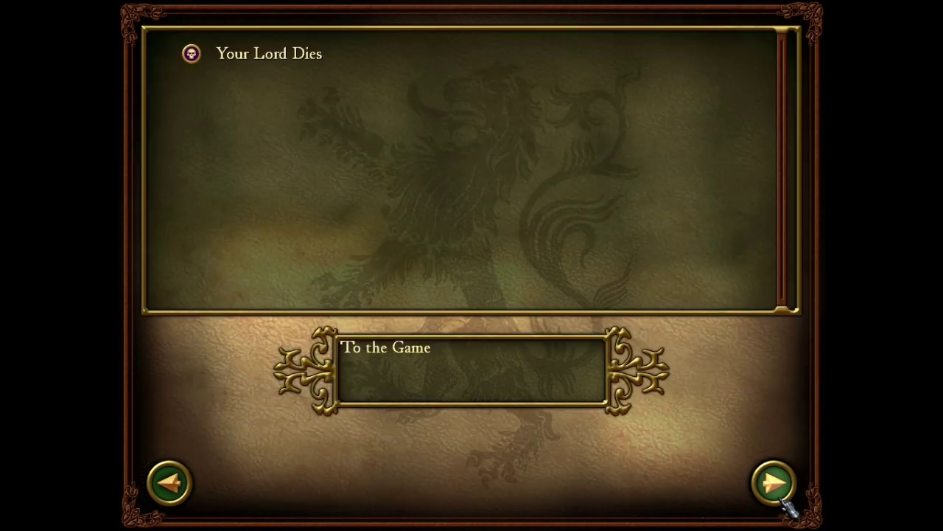
left_click(782, 498)
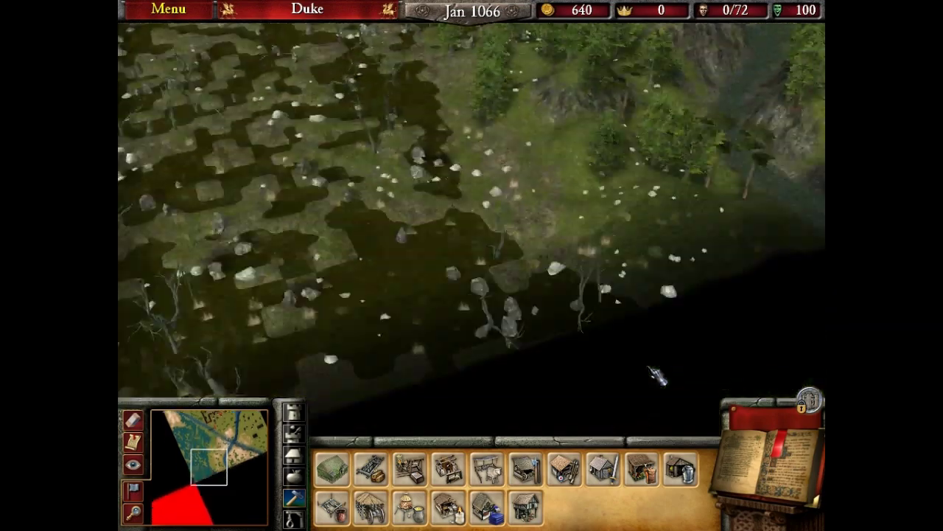